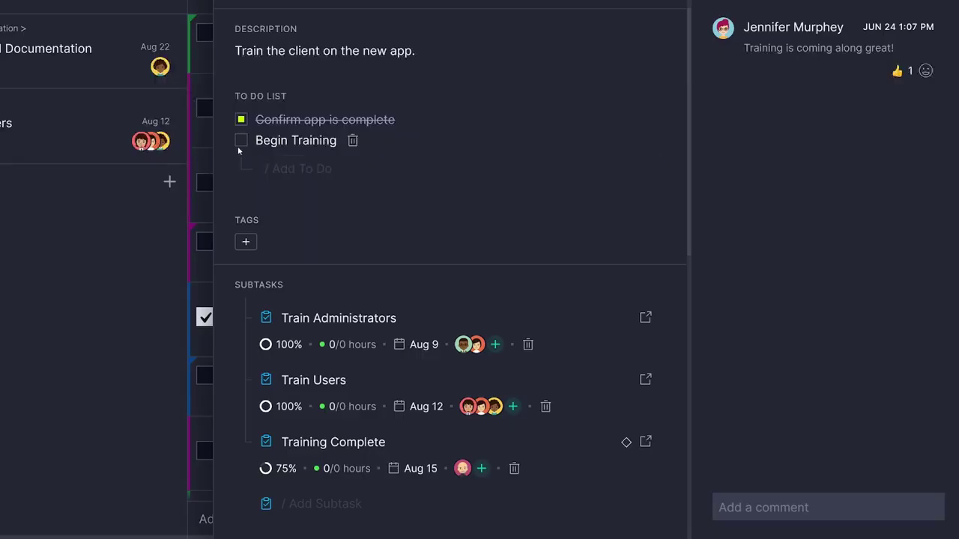
Step: Mark Begin Training done, set the 75% subtask to Done, and run the status report
{"action": "left_click", "coordinate": [240, 140]}
{"action": "left_click", "coordinate": [292, 468]}
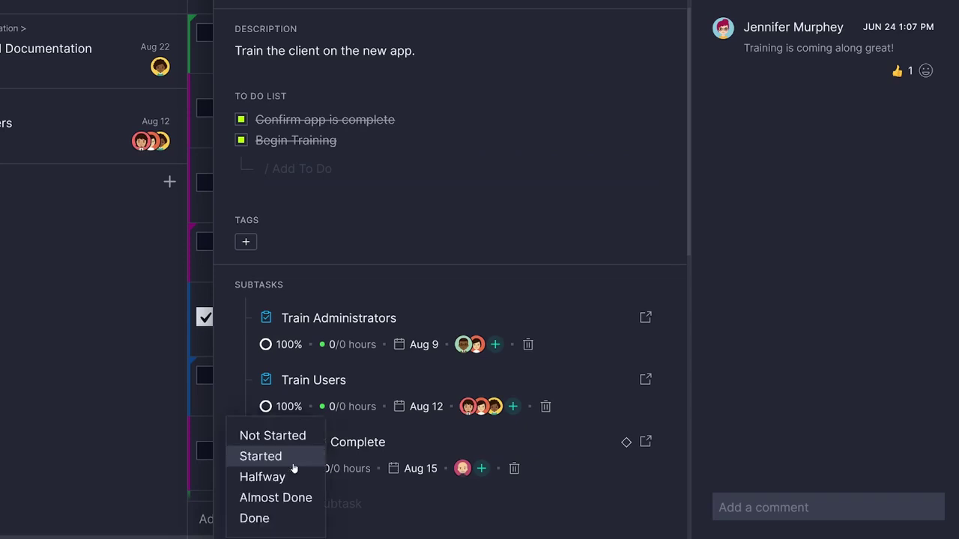
{"action": "left_click", "coordinate": [284, 518]}
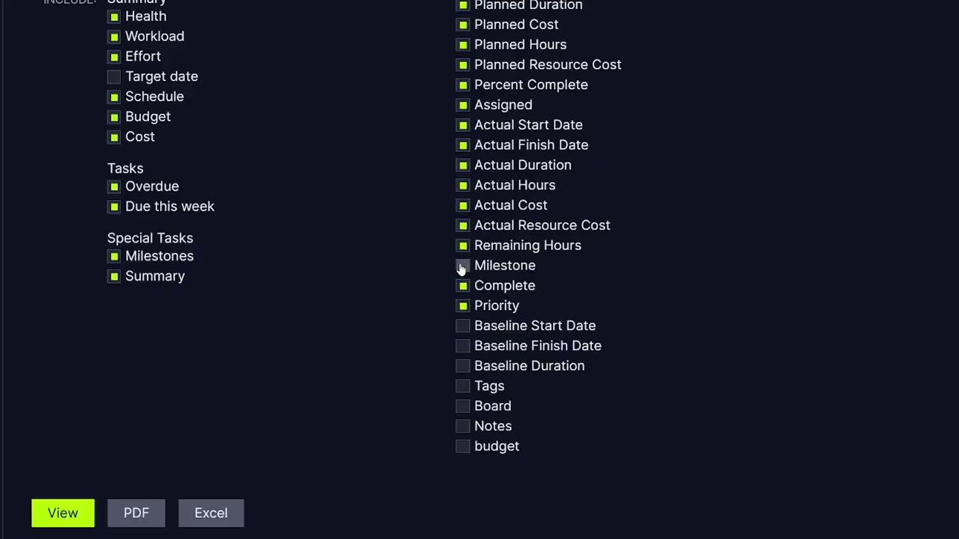
{"action": "left_click", "coordinate": [78, 512]}
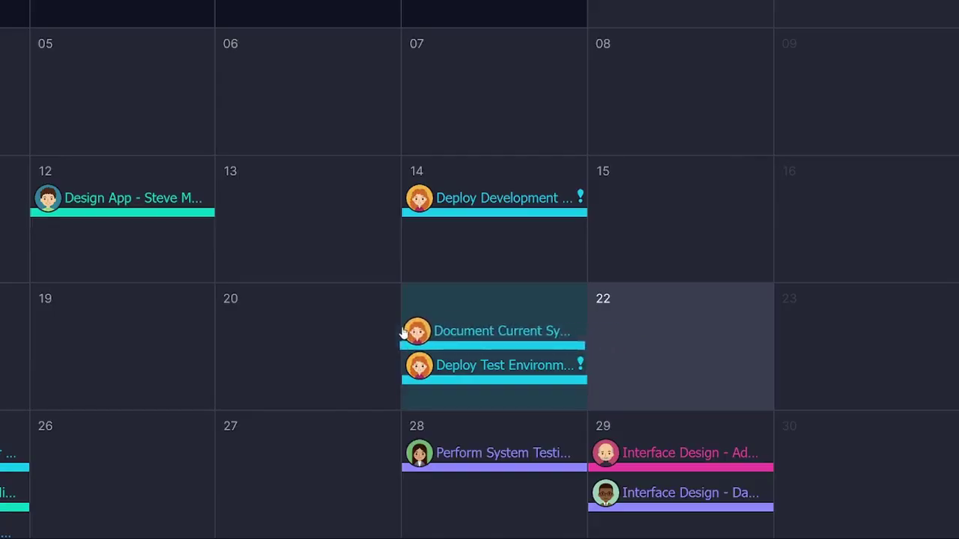
Step: Move the task from the 21st to the 20th and file Best Building under Construction Projects
{"action": "left_click_drag", "start_coordinate": [416, 327], "coordinate": [229, 321]}
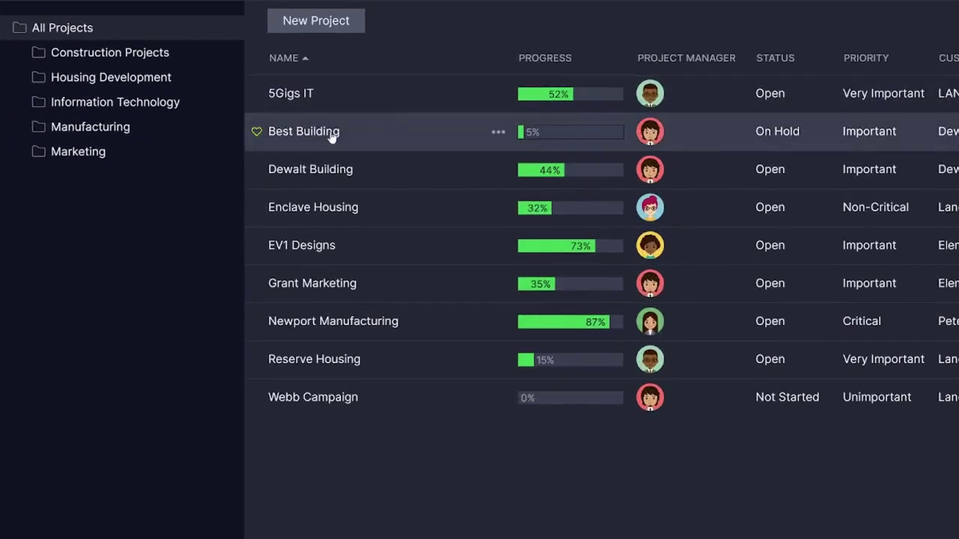
{"action": "left_click_drag", "start_coordinate": [332, 138], "coordinate": [158, 54]}
{"action": "left_click", "coordinate": [158, 54]}
Step: Browse the Housing, IT, Manufacturing and Marketing folders, then return to All Projects
{"action": "left_click", "coordinate": [157, 79]}
{"action": "left_click", "coordinate": [153, 102]}
{"action": "left_click", "coordinate": [122, 128]}
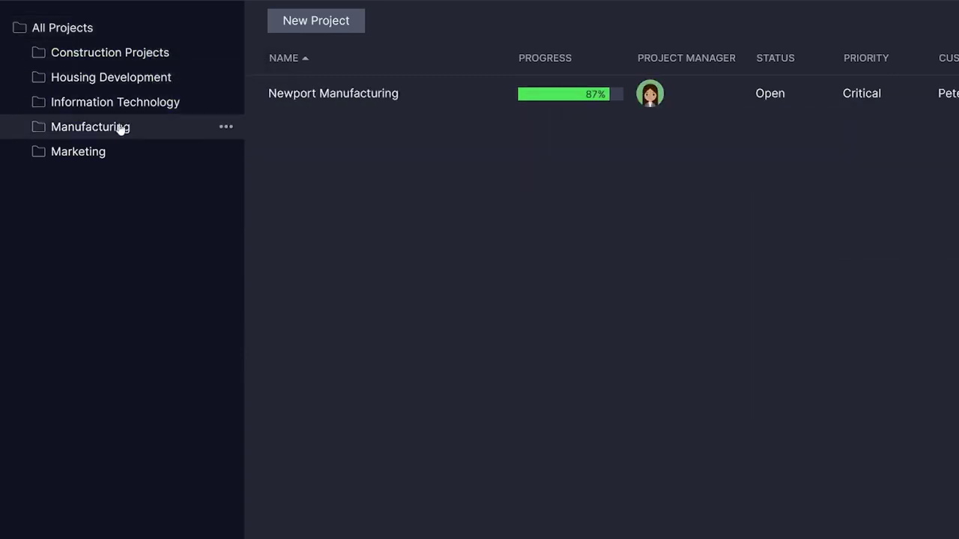
{"action": "left_click", "coordinate": [101, 152]}
{"action": "left_click", "coordinate": [75, 30]}
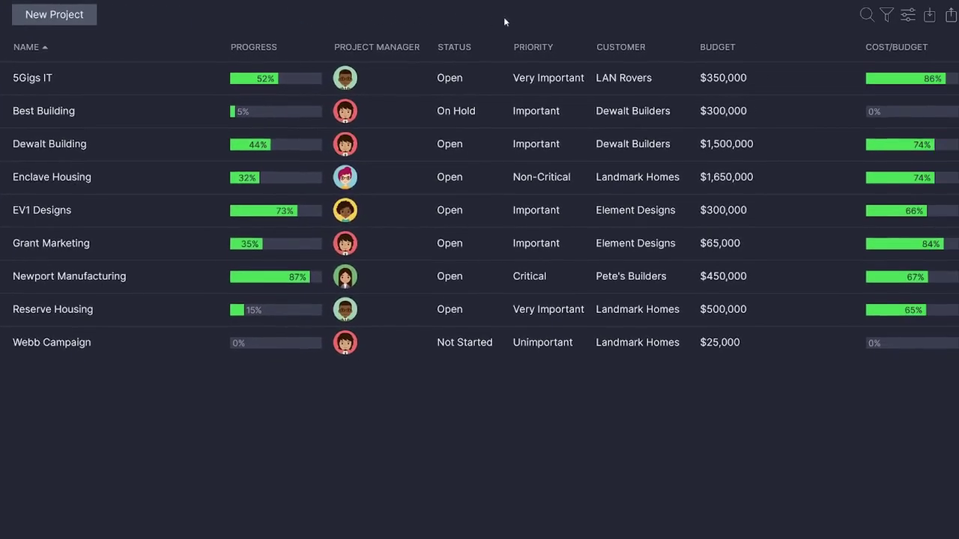
Step: Sort the projects by status with Open projects first
{"action": "left_click", "coordinate": [622, 47]}
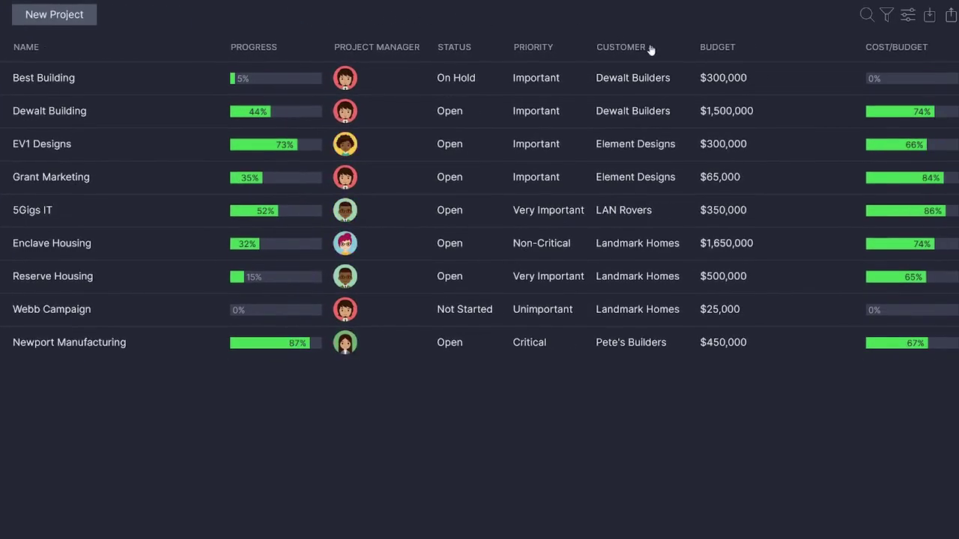
{"action": "left_click", "coordinate": [474, 48]}
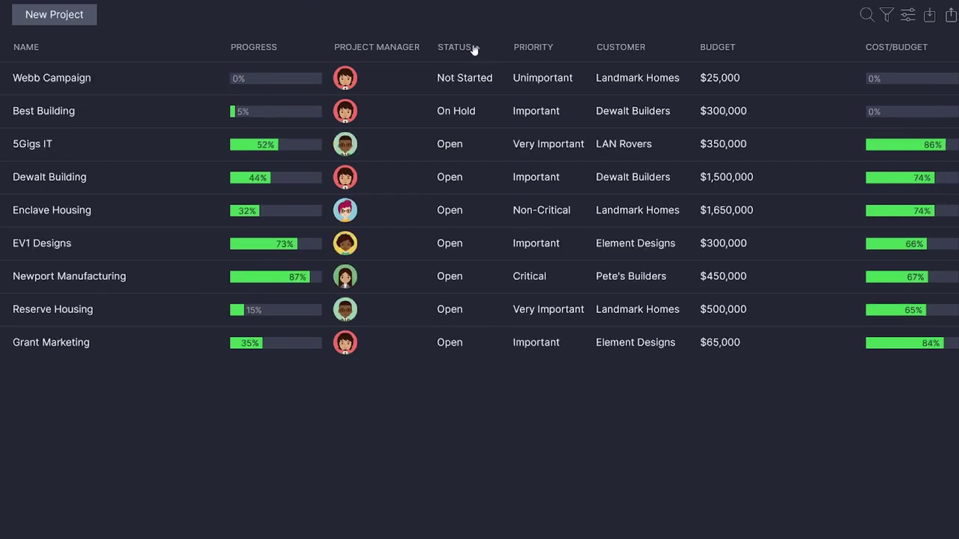
{"action": "left_click", "coordinate": [473, 48]}
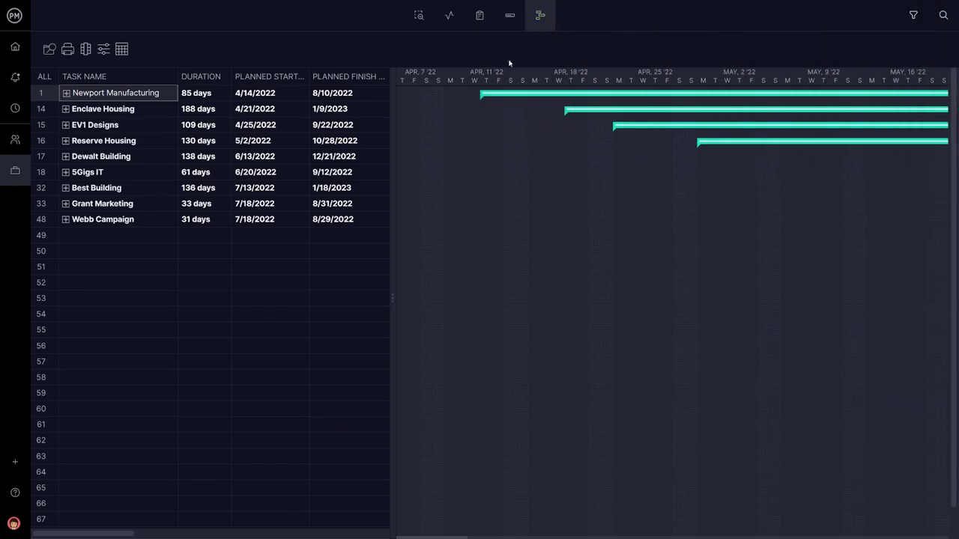
Step: Scroll the Gantt timeline to July 2022 and expand 5Gigs IT to its seven phases
{"action": "left_click_drag", "start_coordinate": [433, 538], "coordinate": [649, 537]}
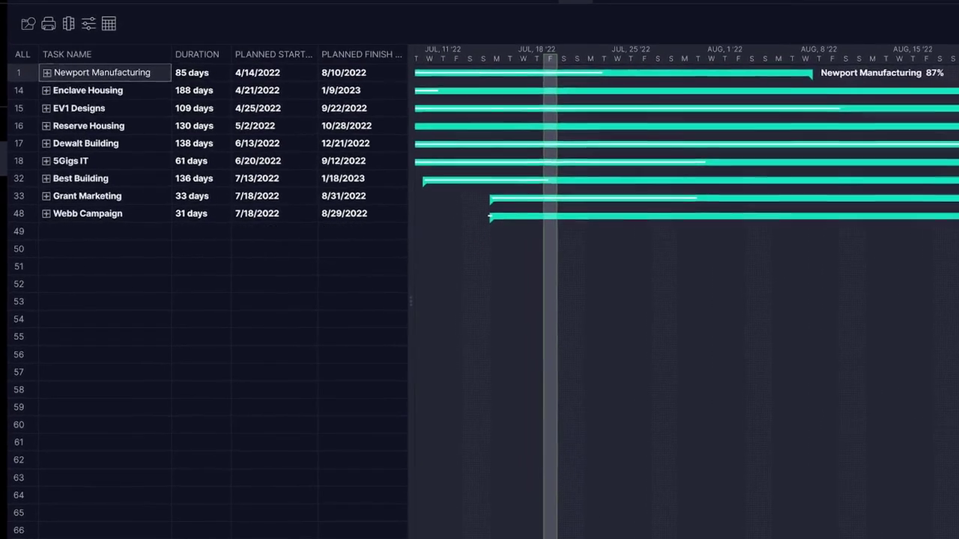
{"action": "left_click", "coordinate": [38, 157]}
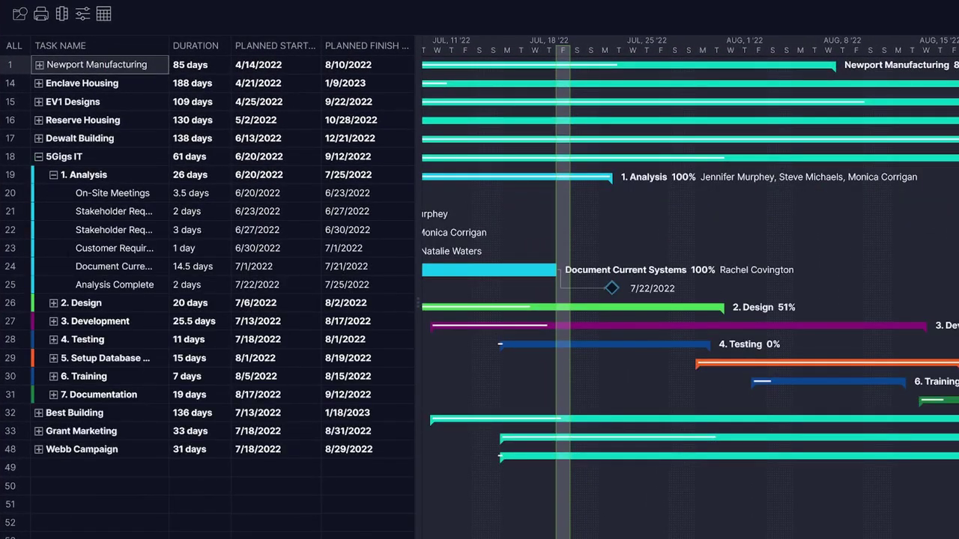
{"action": "left_click", "coordinate": [53, 322]}
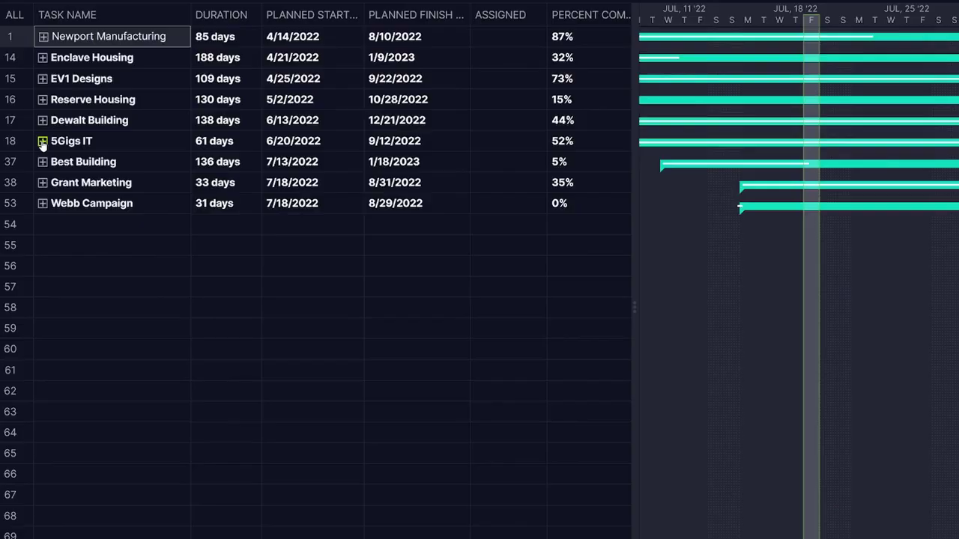
{"action": "left_click", "coordinate": [42, 142]}
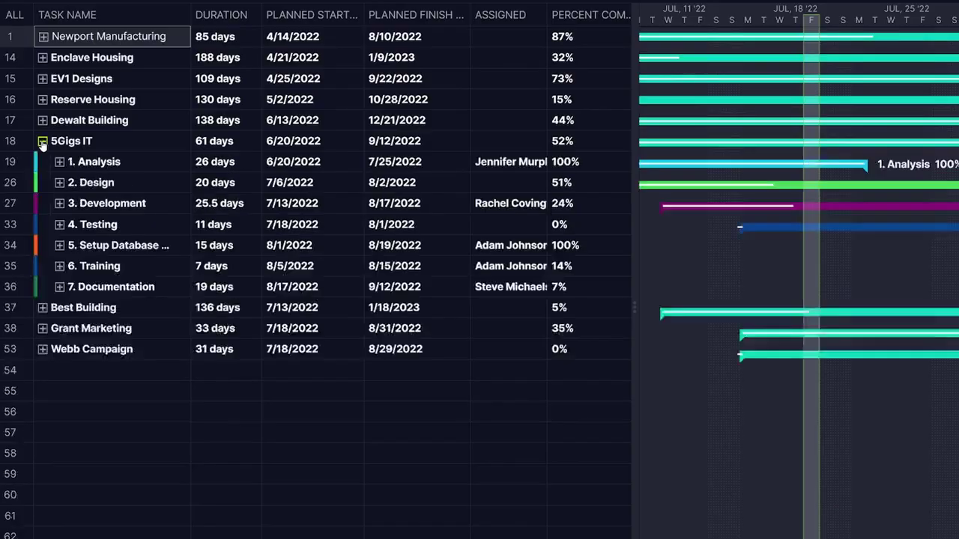
Step: Filter the dashboard to exclude On Hold and Unimportant projects, then inspect the enlarged Progress chart
{"action": "left_click", "coordinate": [60, 203]}
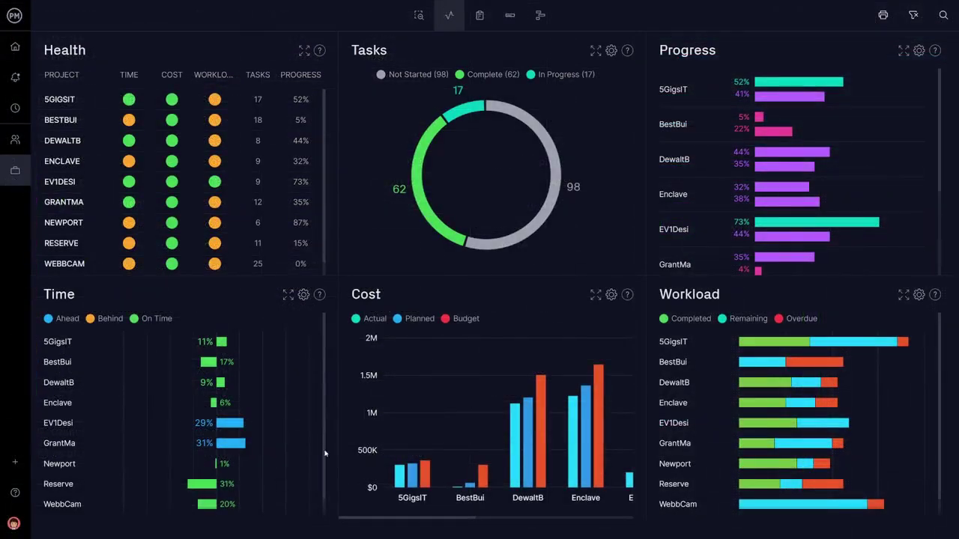
{"action": "left_click_drag", "start_coordinate": [379, 523], "coordinate": [563, 518]}
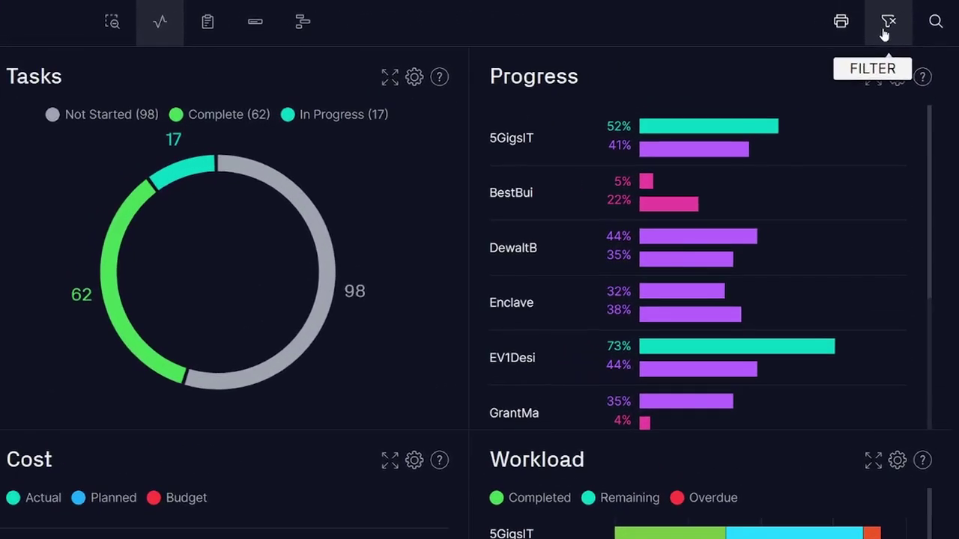
{"action": "left_click", "coordinate": [888, 29]}
{"action": "left_click", "coordinate": [912, 157]}
{"action": "left_click", "coordinate": [747, 246]}
{"action": "left_click", "coordinate": [747, 157]}
{"action": "left_click", "coordinate": [736, 195]}
{"action": "left_click", "coordinate": [745, 328]}
{"action": "left_click", "coordinate": [801, 193]}
{"action": "left_click", "coordinate": [704, 307]}
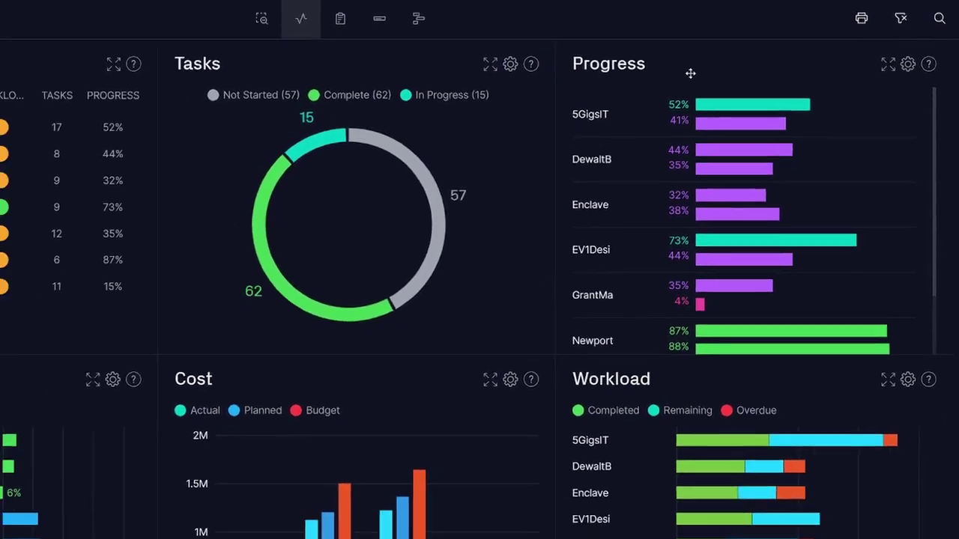
{"action": "left_click", "coordinate": [903, 51]}
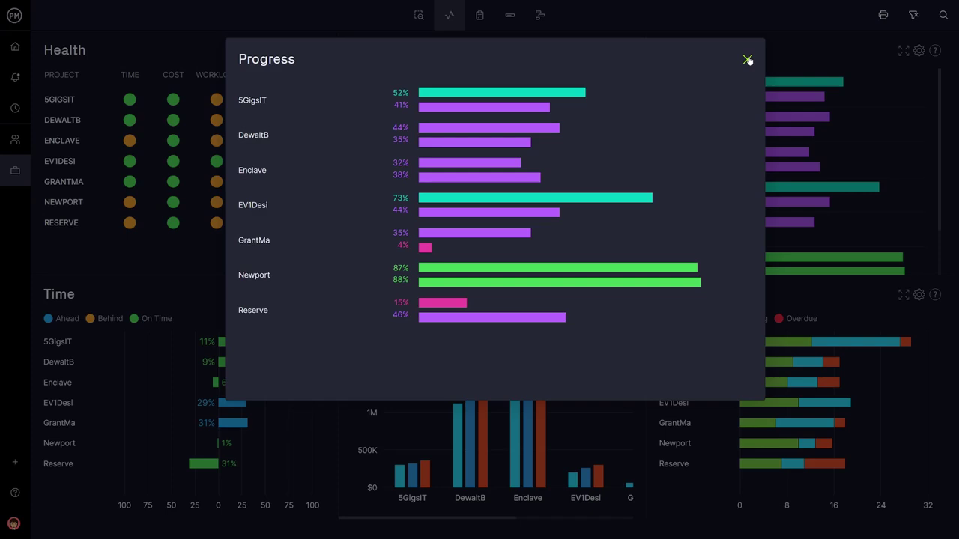
{"action": "left_click", "coordinate": [747, 60]}
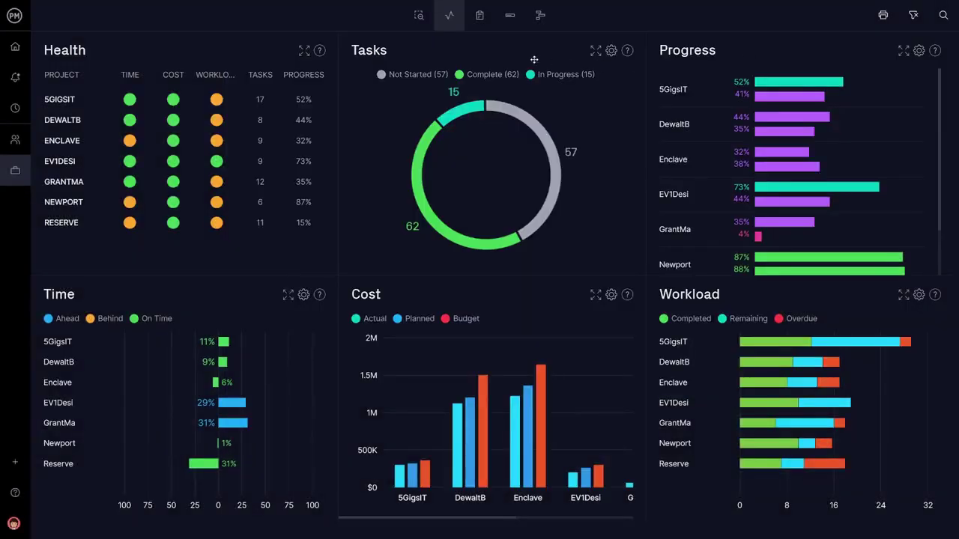
Step: Run the 5Gigs IT status report with Actual Start Date, Actual Hours and Actual Cost included
{"action": "left_click", "coordinate": [483, 22]}
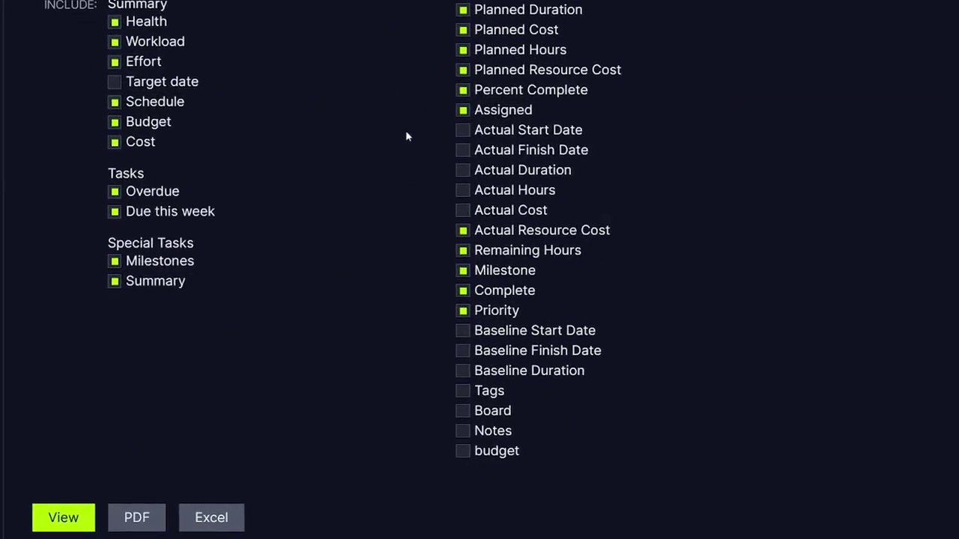
{"action": "left_click", "coordinate": [463, 129]}
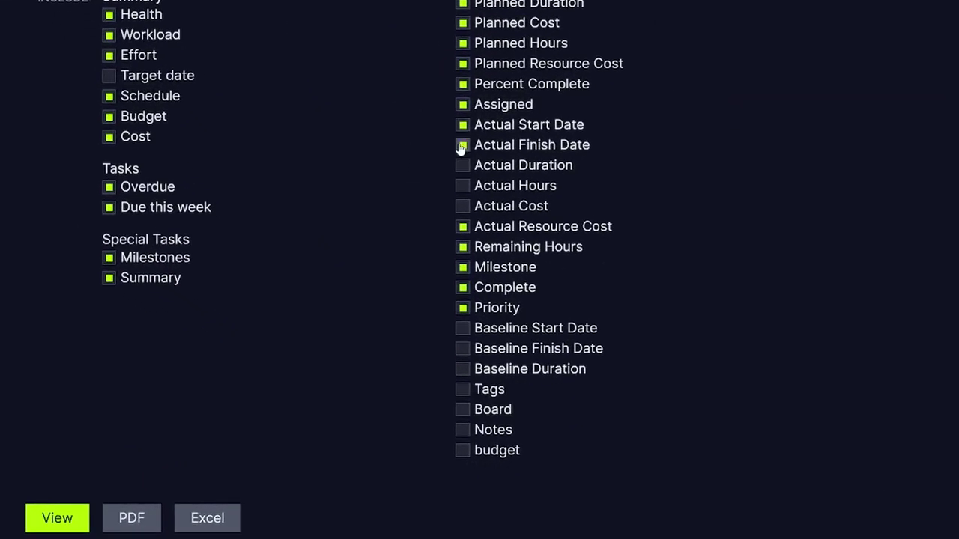
{"action": "left_click", "coordinate": [461, 185]}
{"action": "left_click", "coordinate": [461, 211]}
{"action": "left_click", "coordinate": [73, 519]}
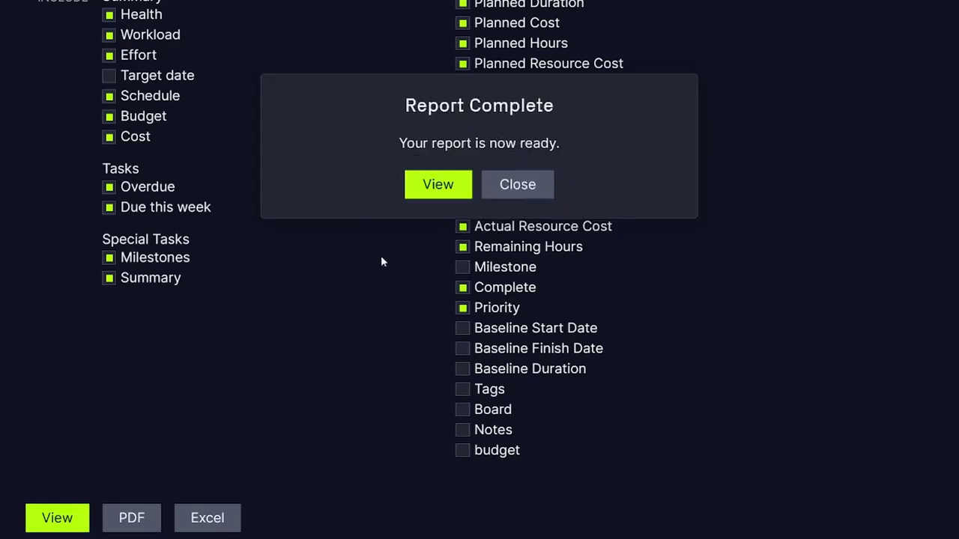
{"action": "left_click", "coordinate": [429, 184]}
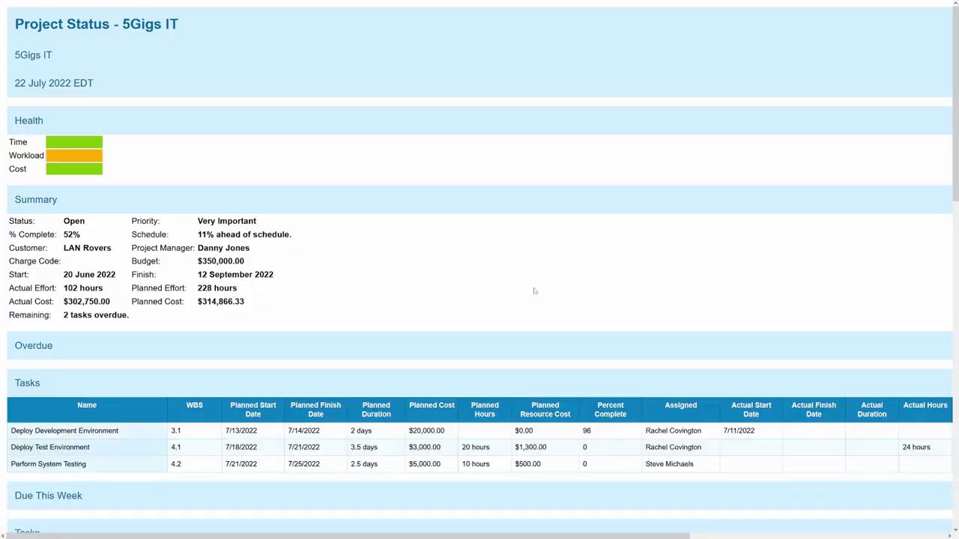
{"action": "left_click_drag", "start_coordinate": [950, 185], "coordinate": [950, 350]}
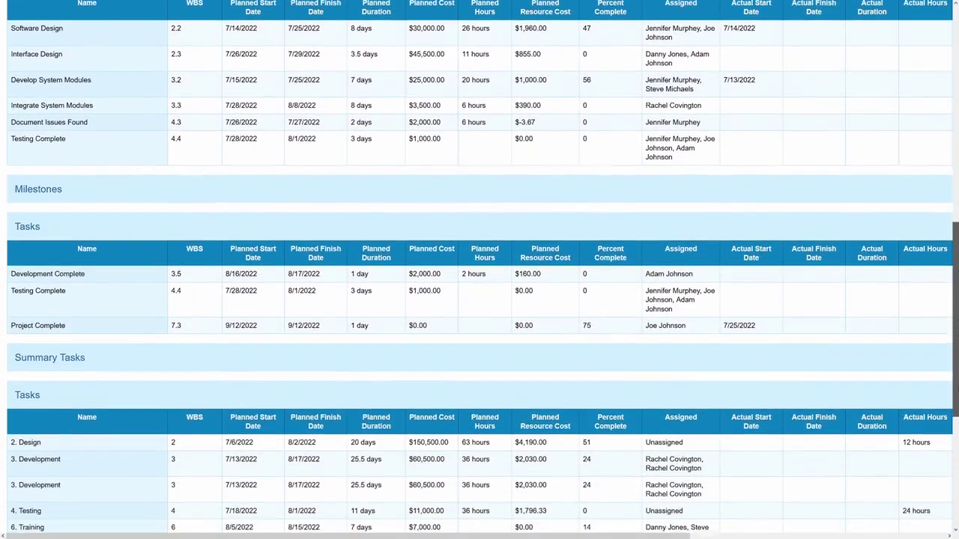
Step: Switch to the projects list and search it for 'dewa'
{"action": "left_click_drag", "start_coordinate": [950, 350], "coordinate": [950, 421]}
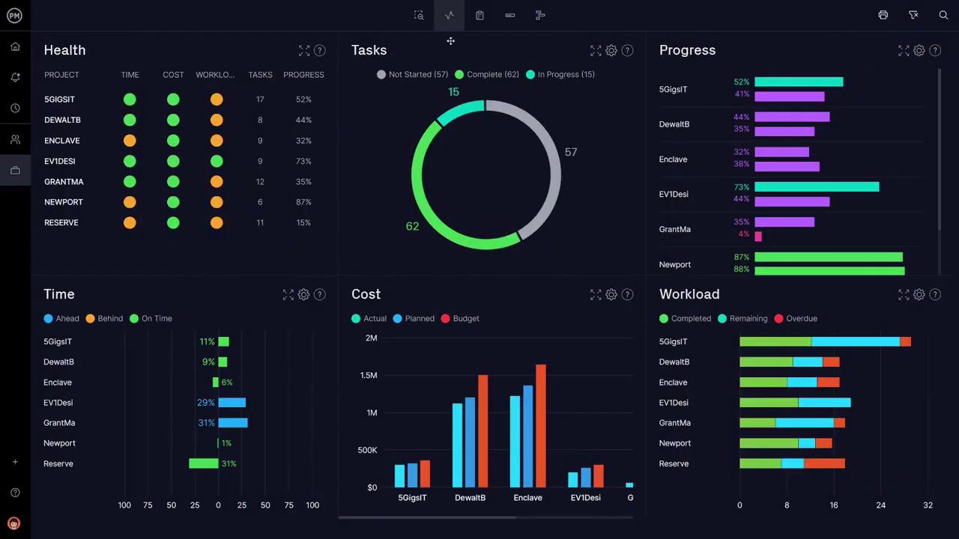
{"action": "left_click", "coordinate": [420, 21]}
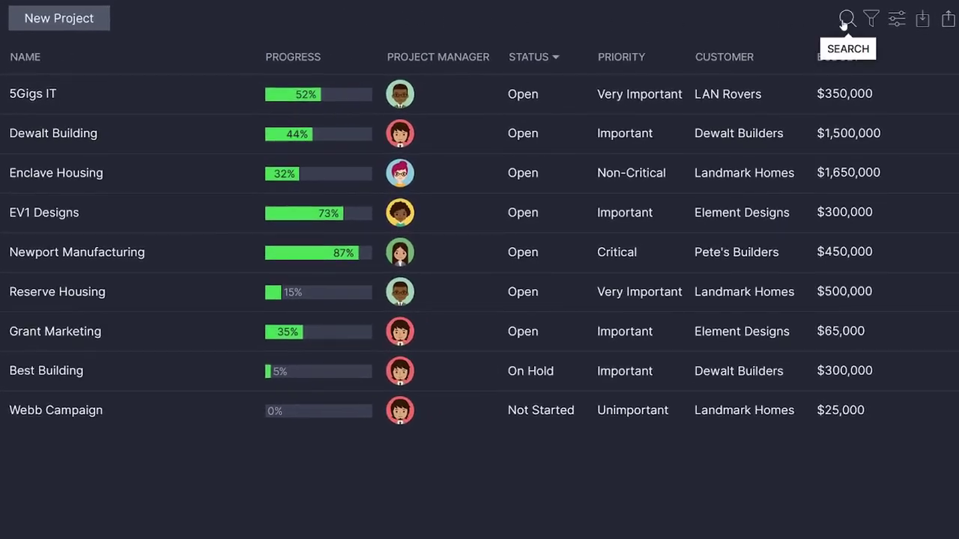
{"action": "left_click", "coordinate": [844, 21]}
{"action": "type", "text": "d"}
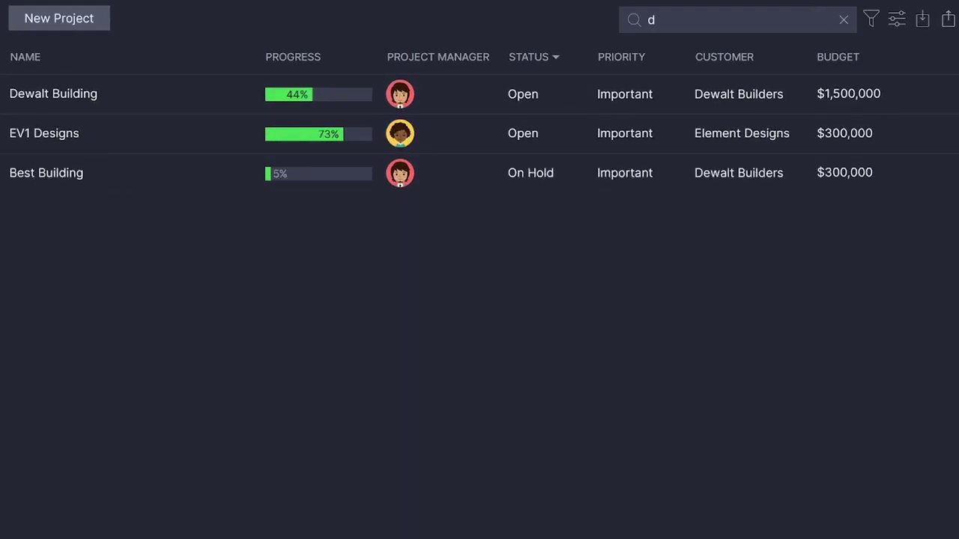
{"action": "type", "text": "ewa"}
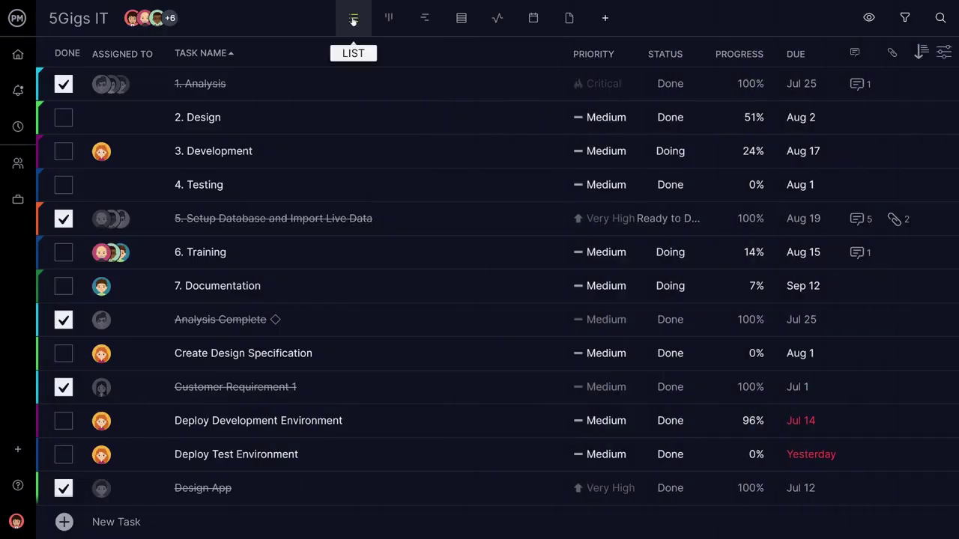
Step: On the Gantt chart, extend Perform System Testing to Jul 28 and start Document Issues Found Aug 1
{"action": "left_click", "coordinate": [389, 18]}
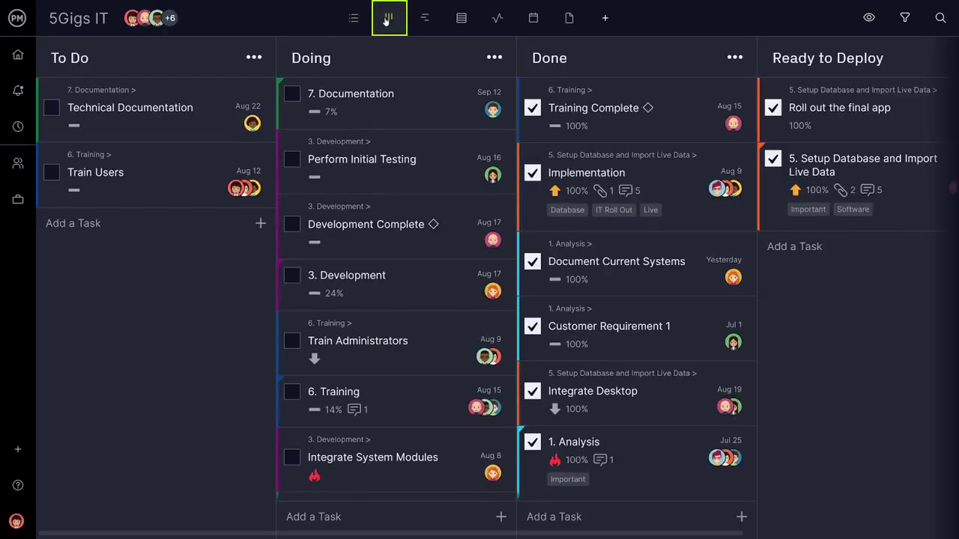
{"action": "left_click", "coordinate": [425, 20]}
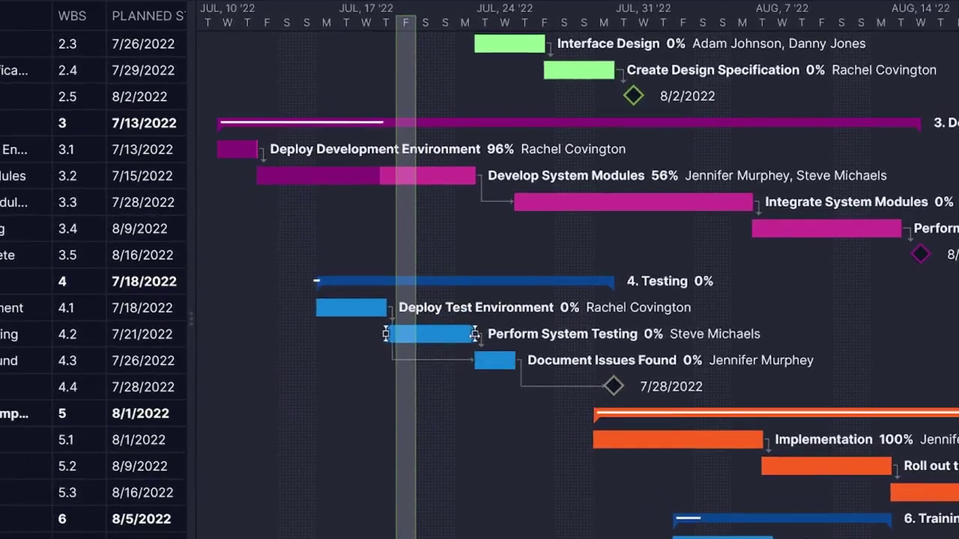
{"action": "left_click_drag", "start_coordinate": [582, 315], "coordinate": [613, 316]}
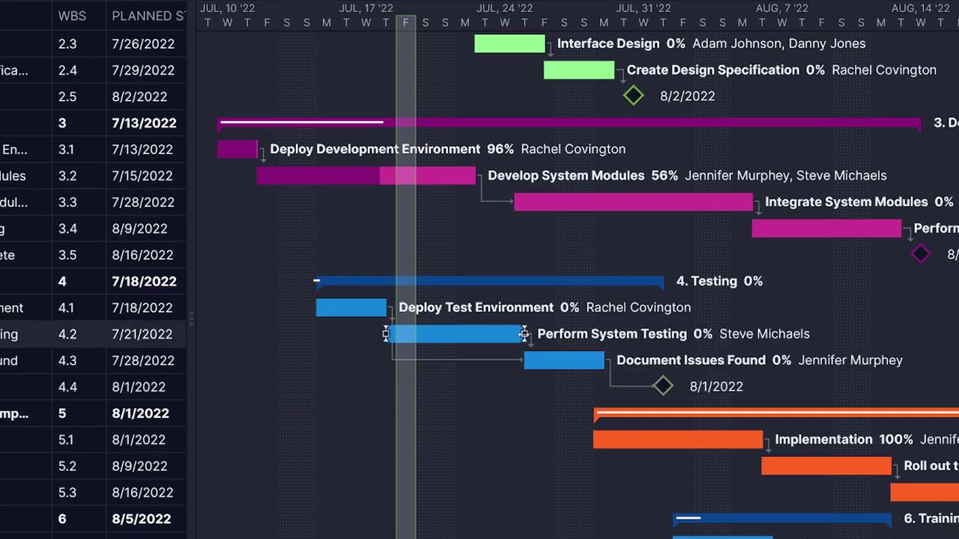
{"action": "left_click_drag", "start_coordinate": [570, 359], "coordinate": [681, 362]}
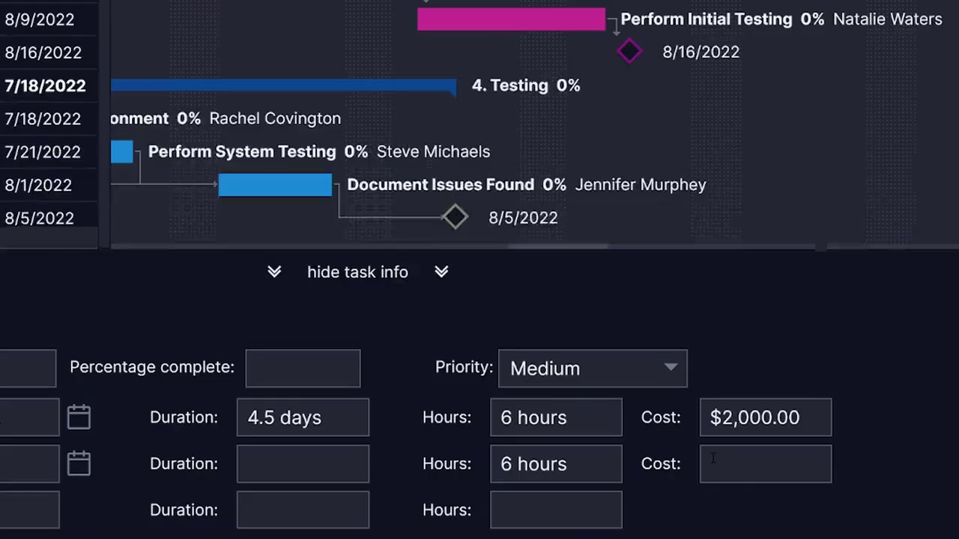
Step: Enter a $2,500 cost, then replace Perform System Testing's assignee with another team member
{"action": "type", "text": "2500"}
{"action": "key", "text": "Return"}
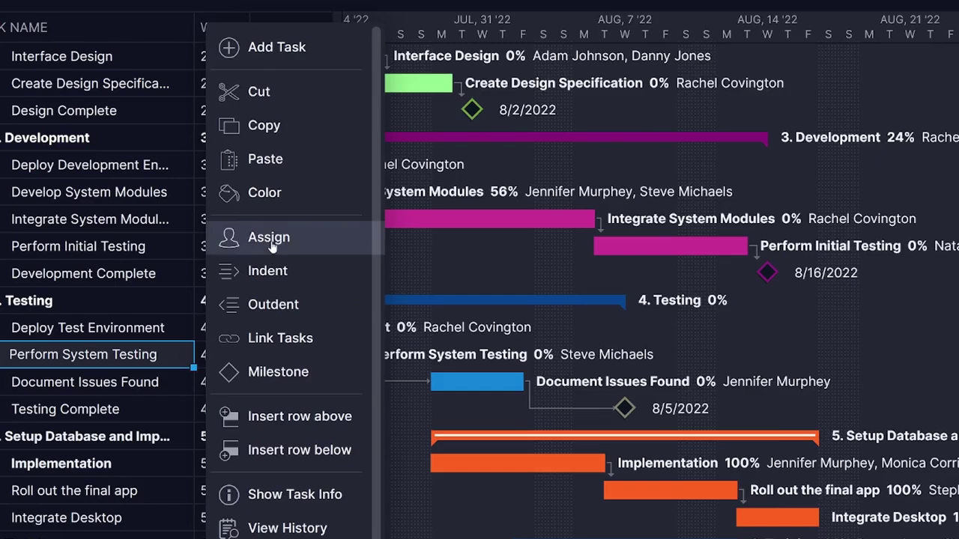
{"action": "left_click", "coordinate": [271, 243]}
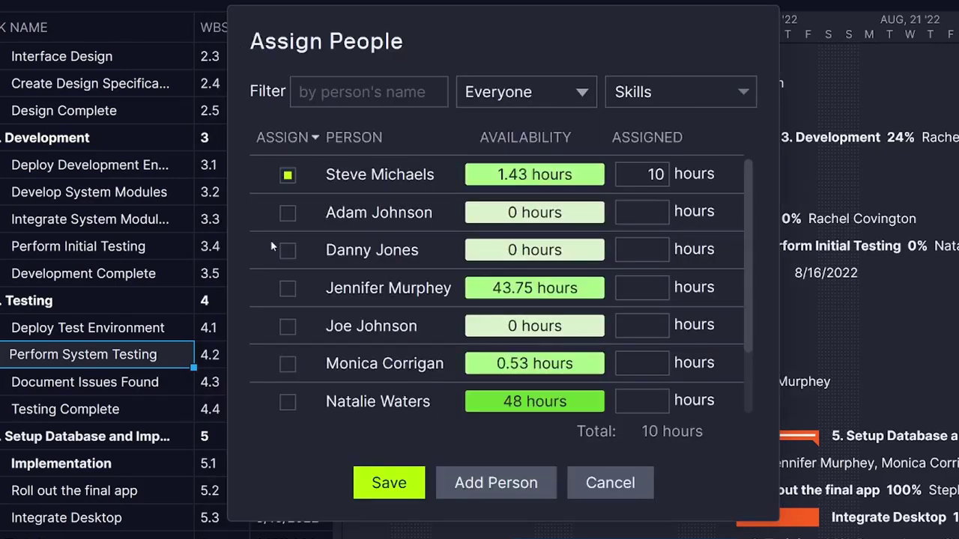
{"action": "left_click", "coordinate": [287, 402]}
{"action": "left_click", "coordinate": [288, 175]}
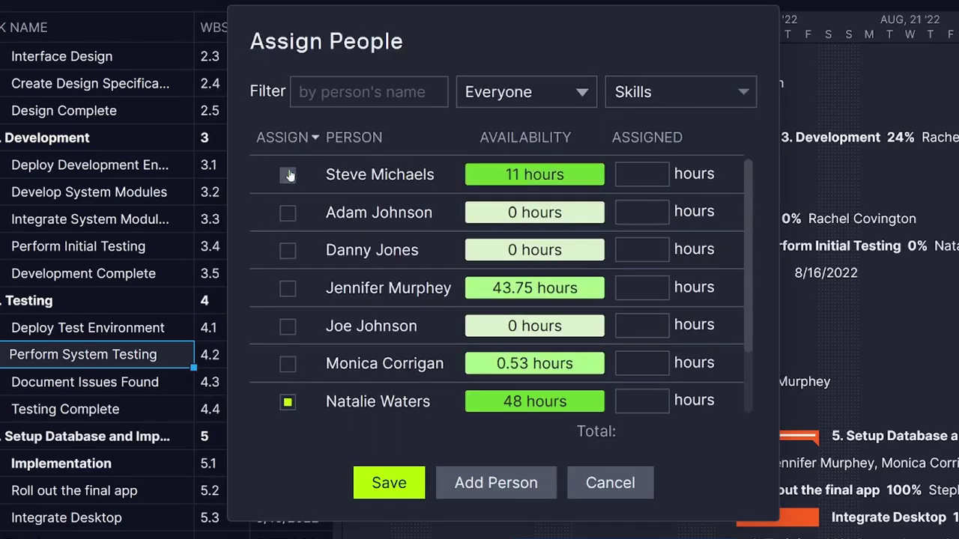
{"action": "left_click", "coordinate": [377, 480]}
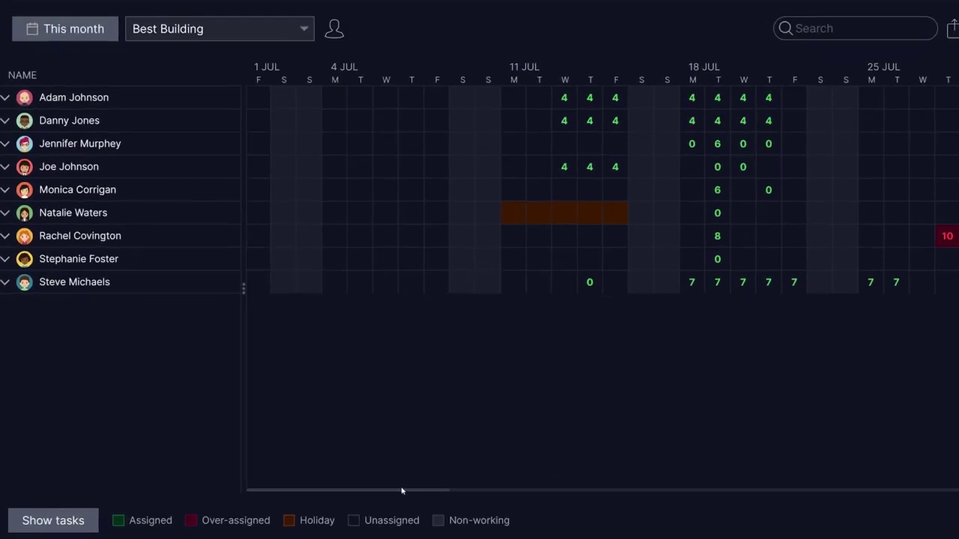
Step: Add Dewalt Building to the workload view and expand two team members' task lists
{"action": "left_click_drag", "start_coordinate": [402, 491], "coordinate": [496, 491]}
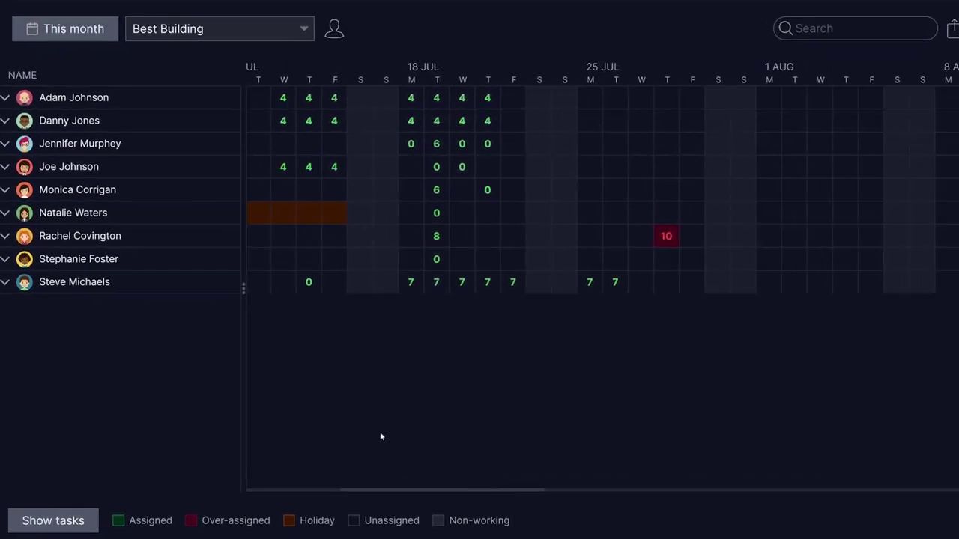
{"action": "left_click", "coordinate": [6, 237]}
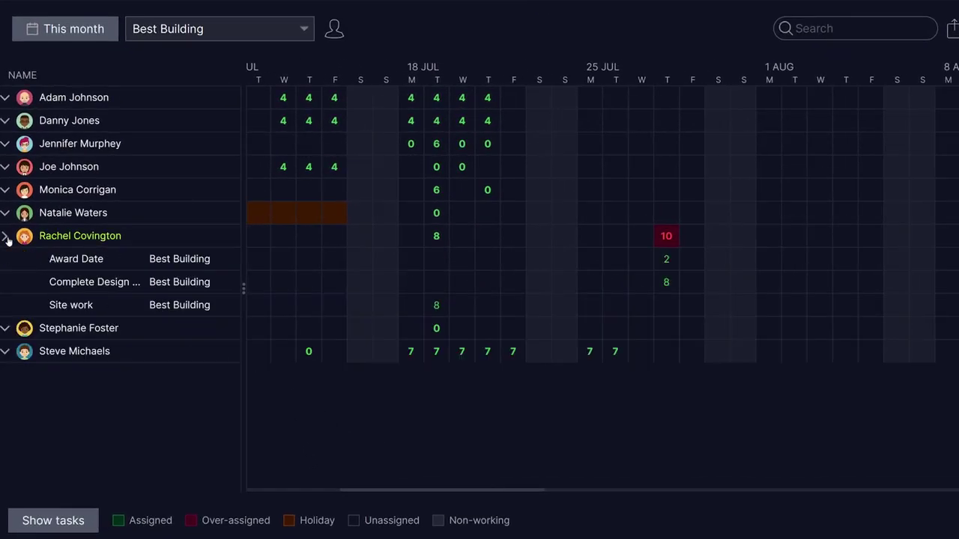
{"action": "left_click", "coordinate": [303, 28]}
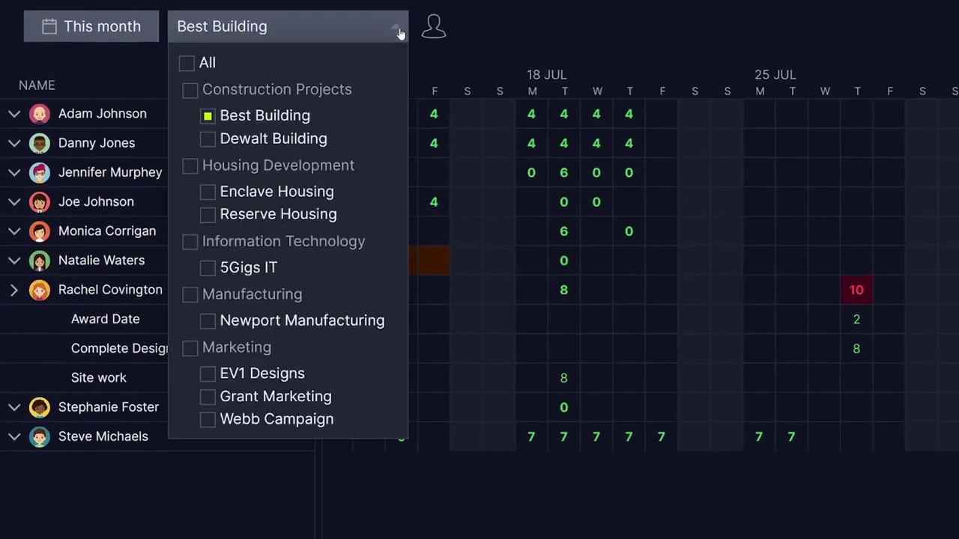
{"action": "left_click", "coordinate": [209, 140]}
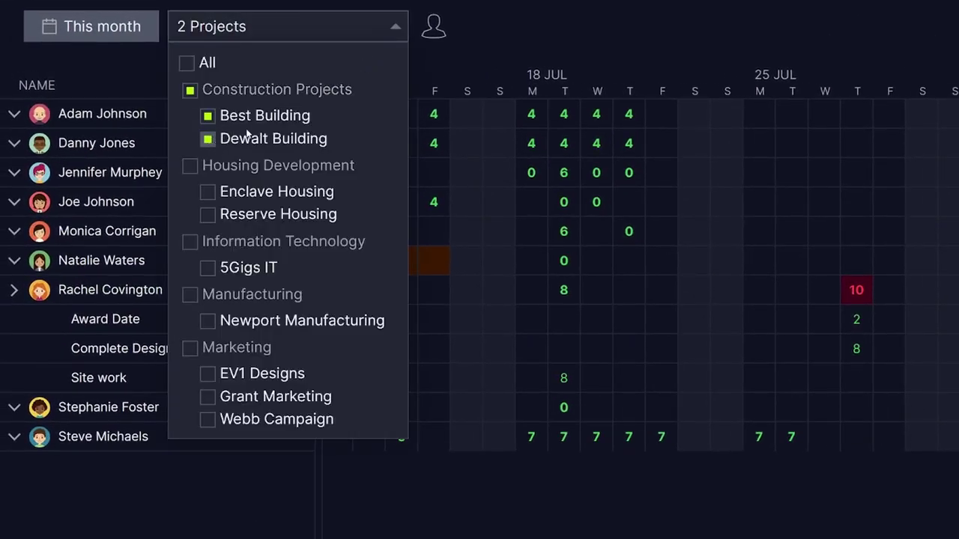
{"action": "left_click", "coordinate": [471, 58]}
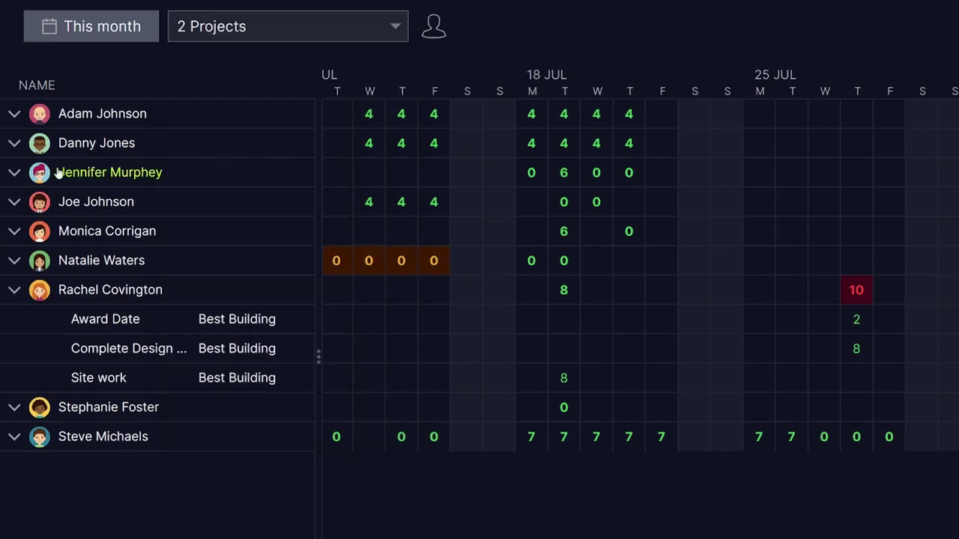
{"action": "left_click", "coordinate": [14, 172]}
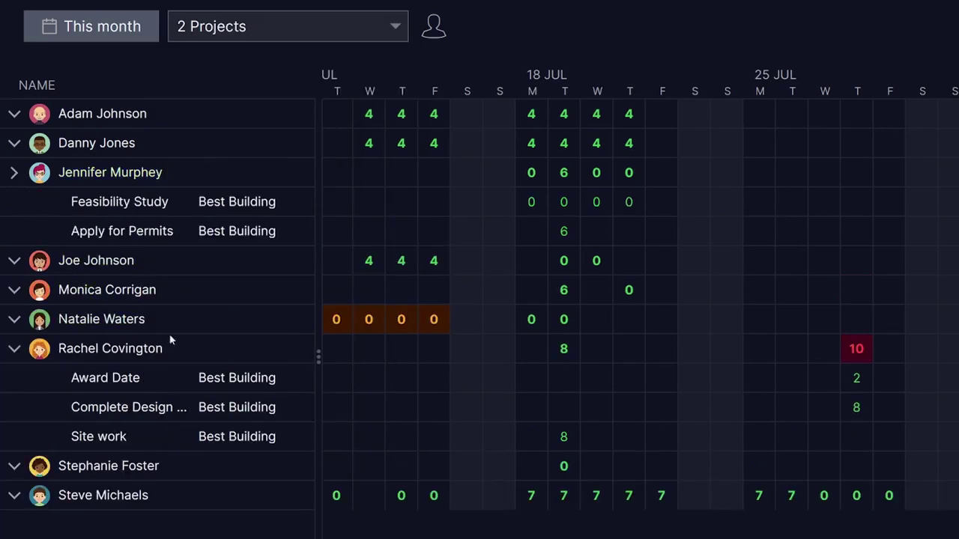
Step: Reassign the overbooked member's Award Date task from the 10-hour cell to another team member
{"action": "left_click", "coordinate": [856, 348]}
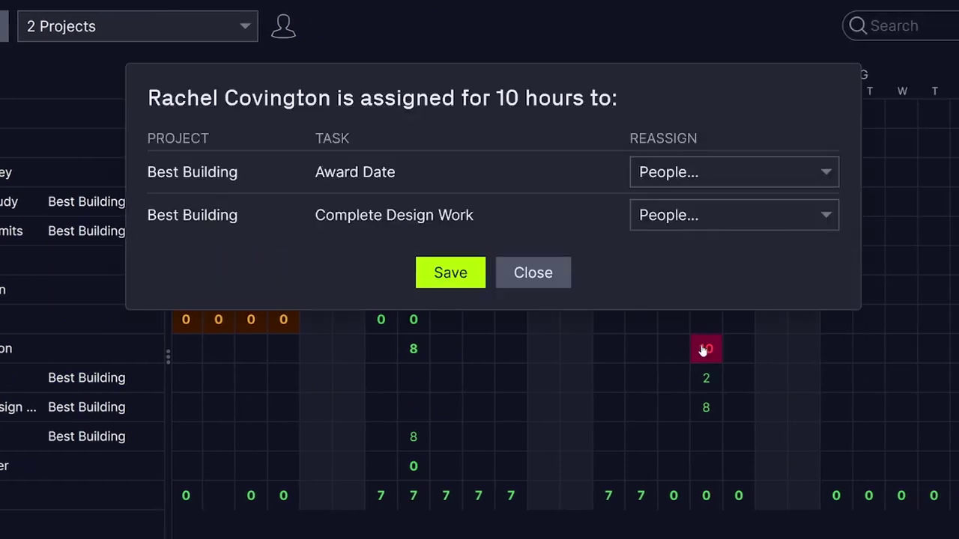
{"action": "left_click", "coordinate": [825, 176]}
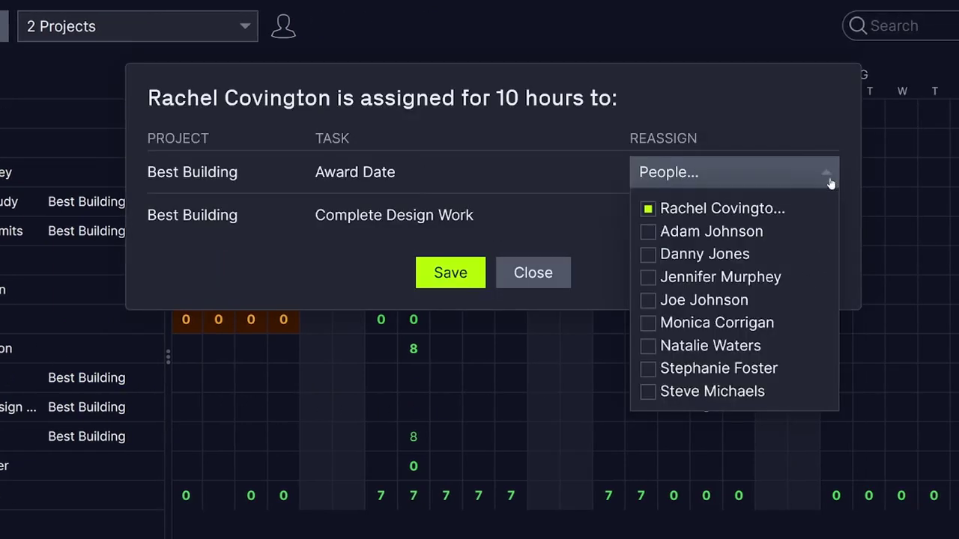
{"action": "left_click", "coordinate": [648, 209]}
{"action": "left_click", "coordinate": [648, 278]}
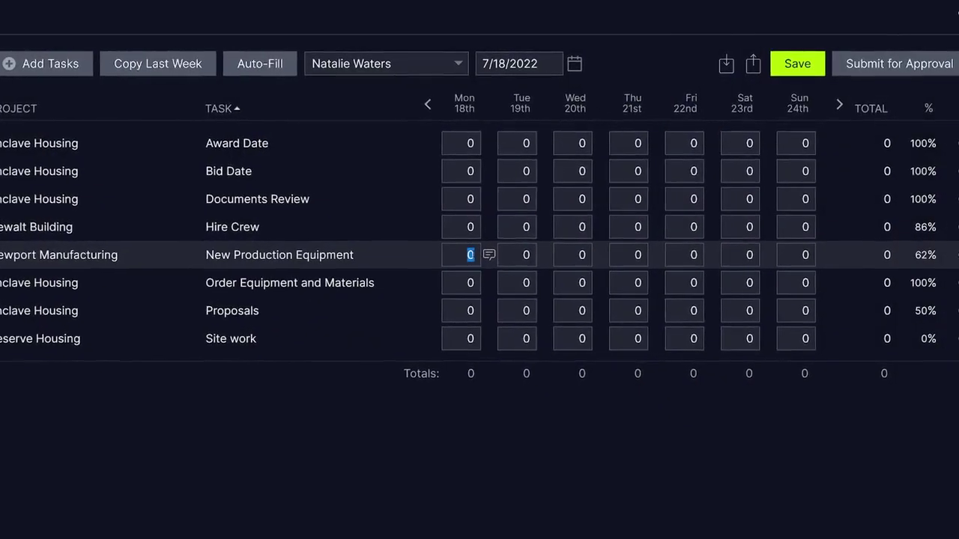
Step: Enter 2 hours each for Hire Crew and Order Equipment on Monday of the 7/18/2022 timesheet
{"action": "type", "text": "3"}
{"action": "left_click", "coordinate": [450, 231]}
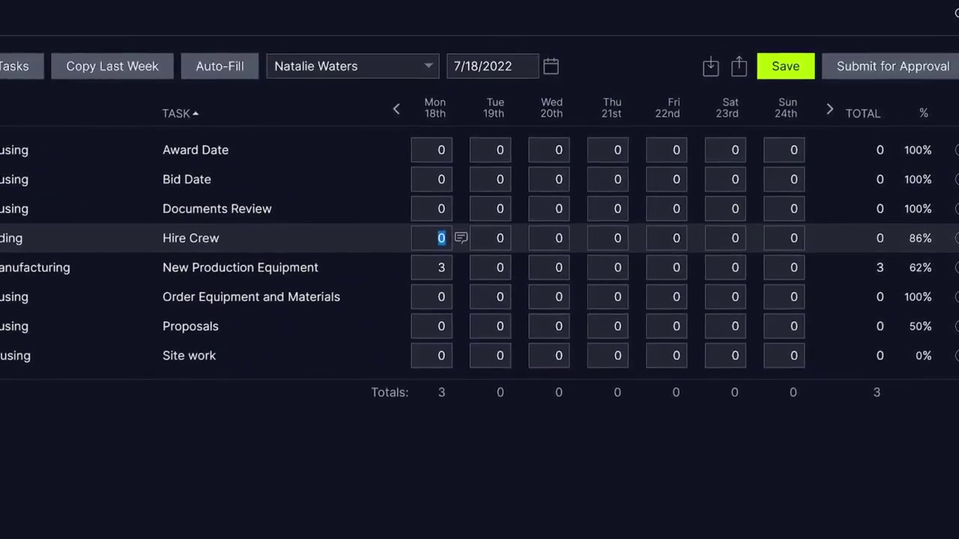
{"action": "type", "text": "2"}
{"action": "key", "text": "Down"}
{"action": "key", "text": "Down"}
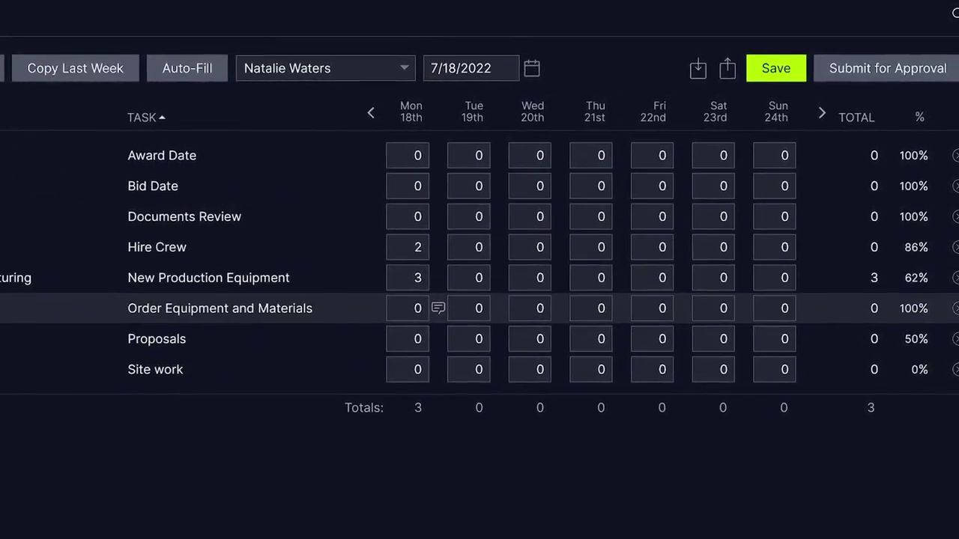
{"action": "type", "text": "2"}
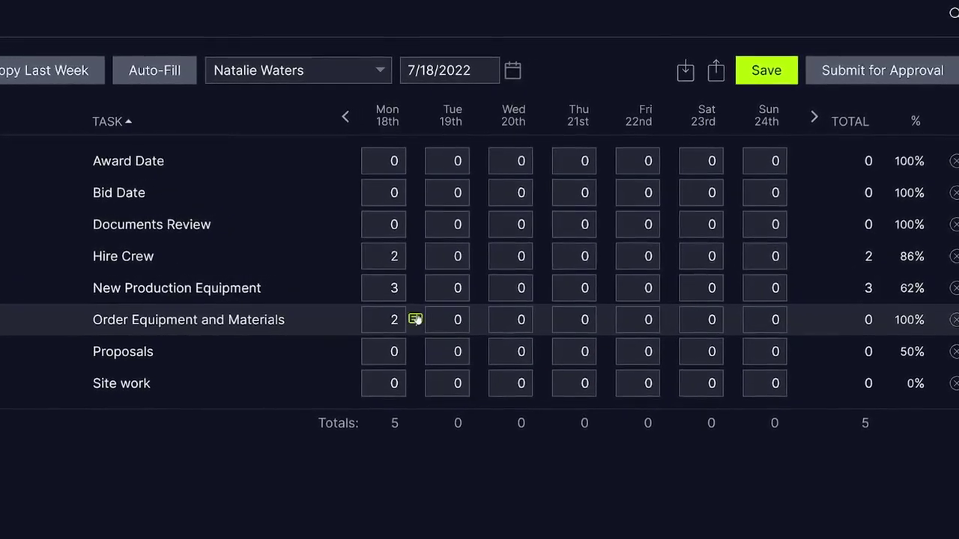
Step: Log 2 hours for Hire Crew on Tuesday, then auto-fill the week to 39 hours
{"action": "key", "text": "Up"}
{"action": "key", "text": "Up"}
{"action": "key", "text": "Right"}
{"action": "type", "text": "2"}
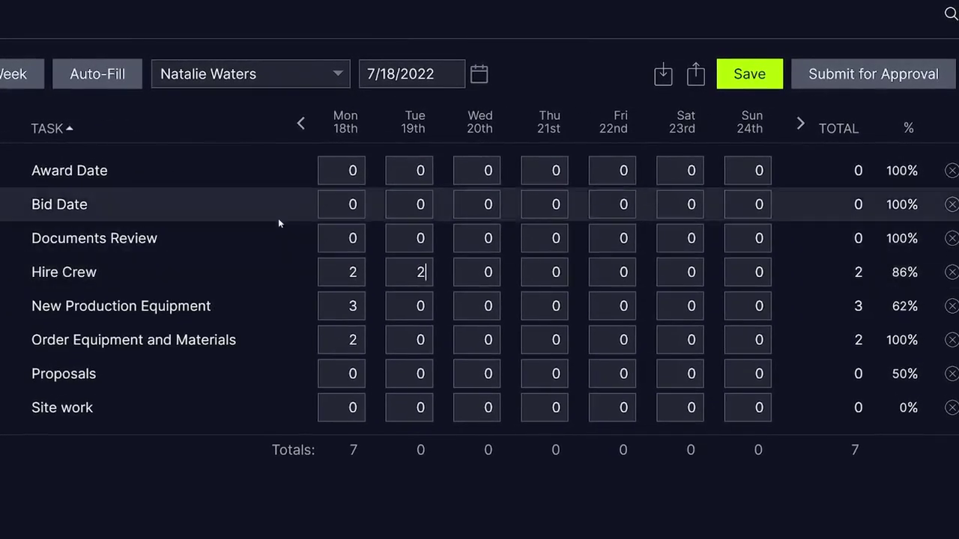
{"action": "left_click", "coordinate": [105, 88]}
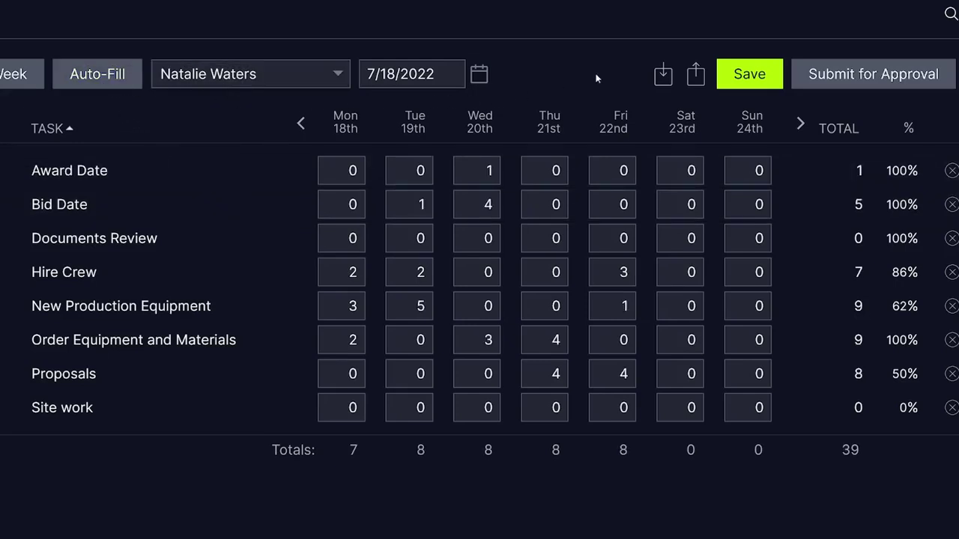